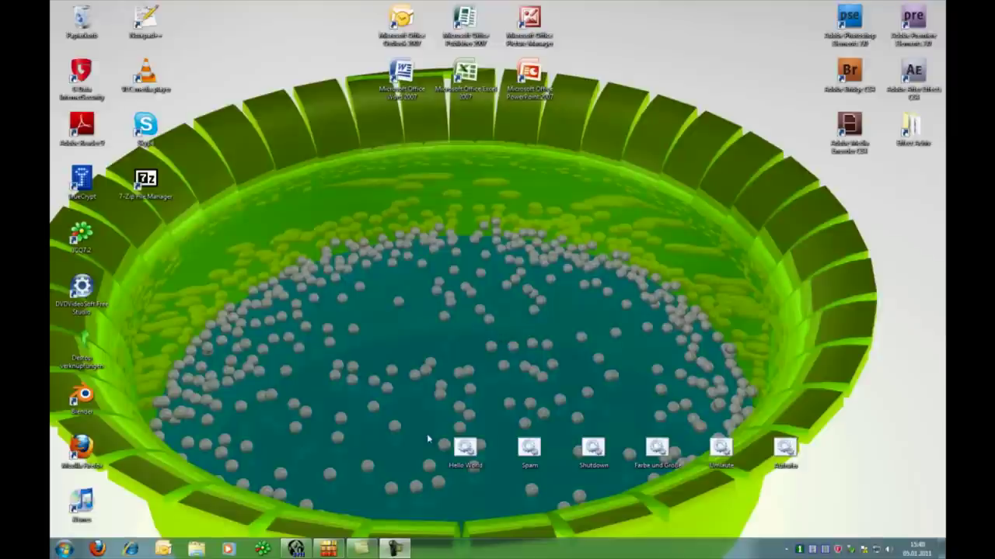
Open the Windows 7 Firewall Control window, move it towards the middle of the desktop to view its program list, and close it.
left_click(328, 550)
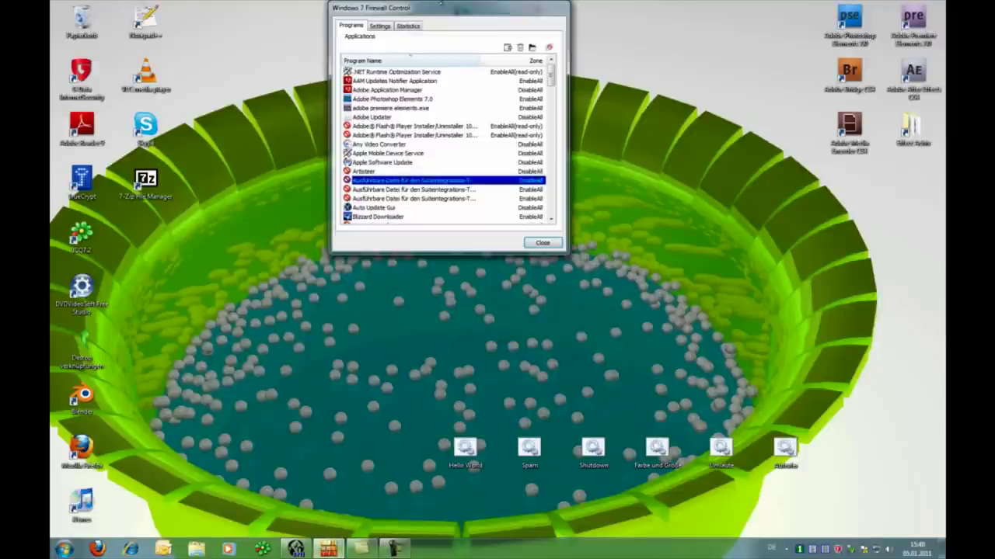
left_click_drag(434, 9, 417, 117)
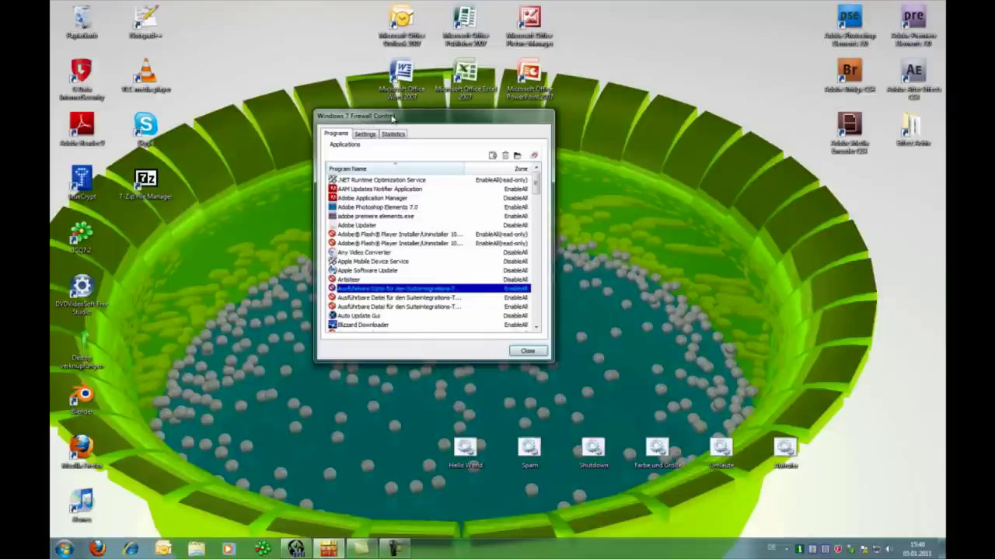
left_click_drag(392, 119, 397, 145)
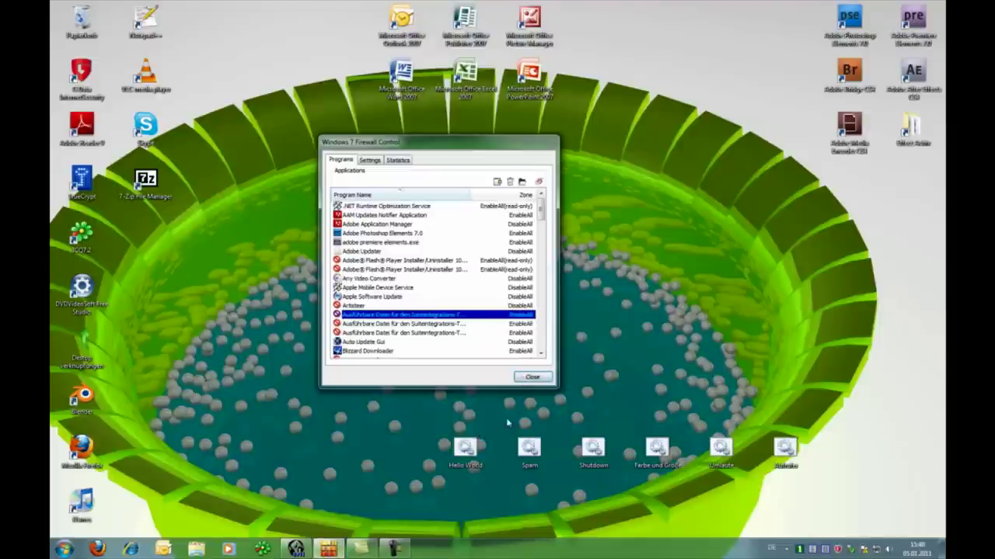
left_click(533, 378)
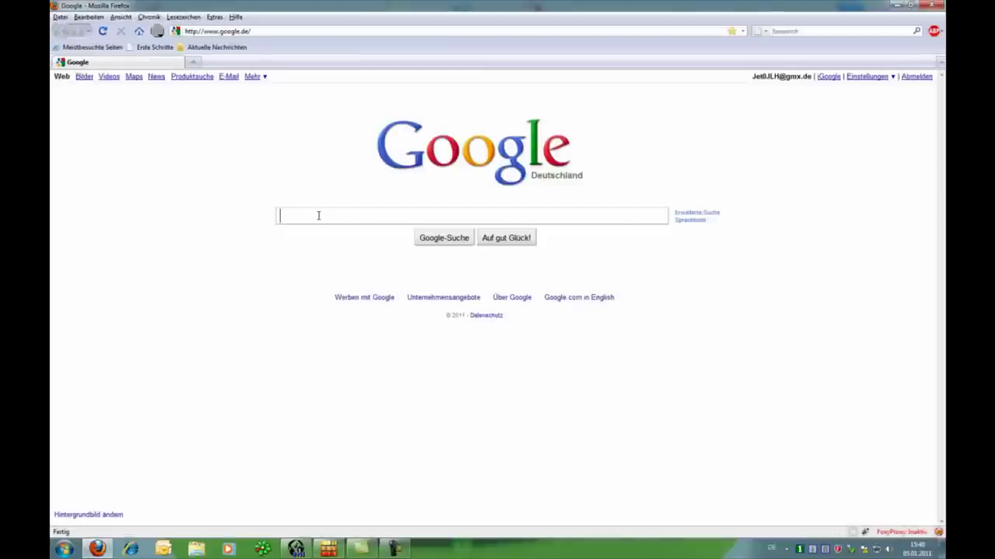
Search Google in Firefox for "windows 7 firewall control".
type("windwos")
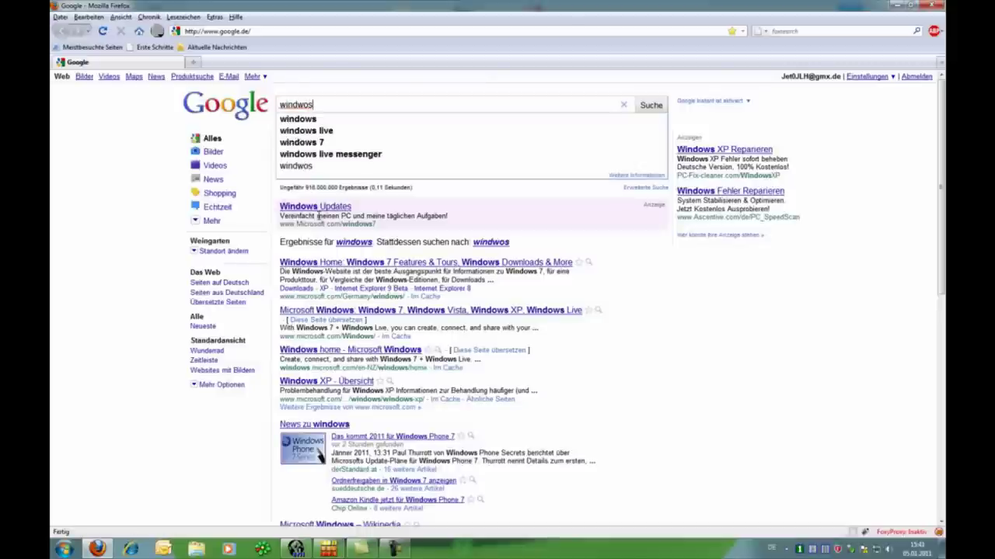
key("BackSpace")
key("BackSpace")
key("BackSpace")
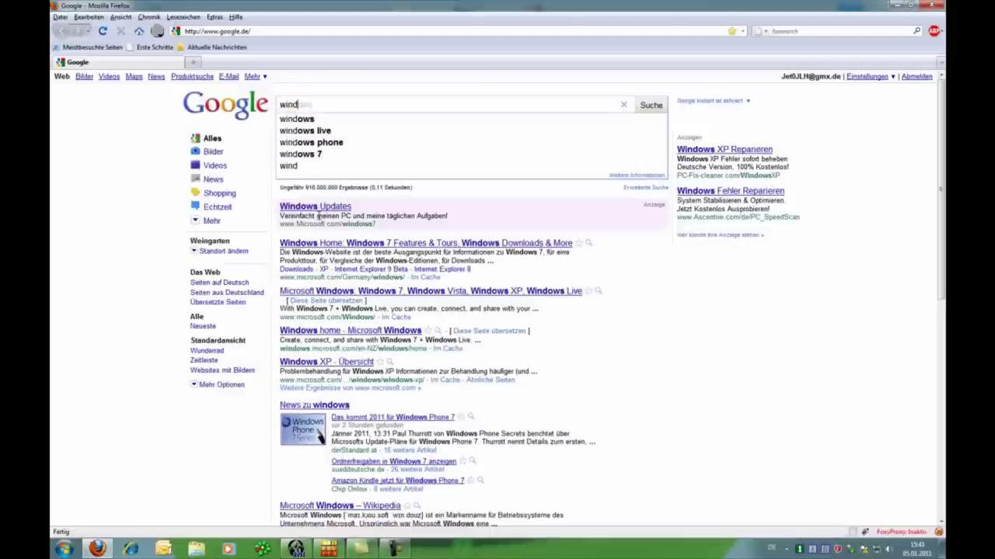
type("ows 7")
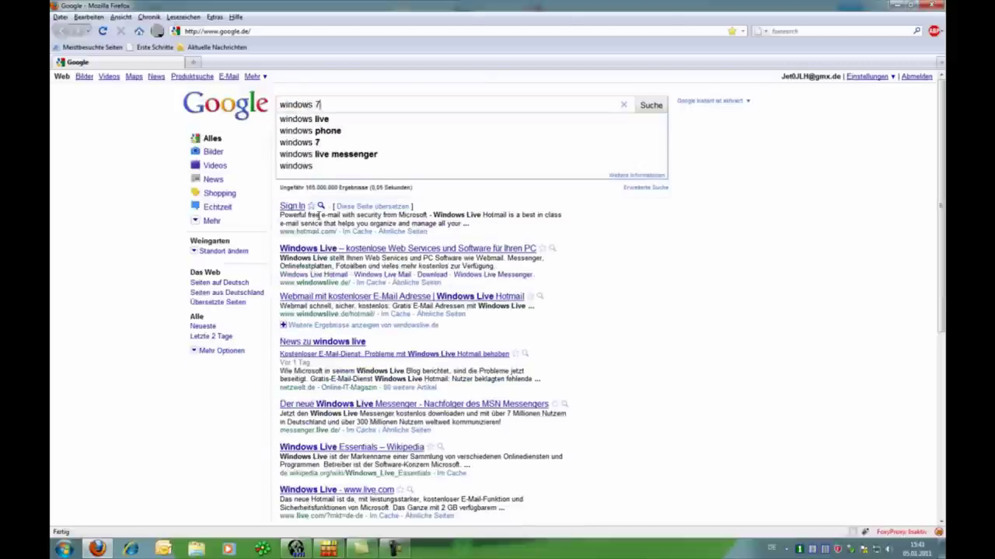
type(" fire")
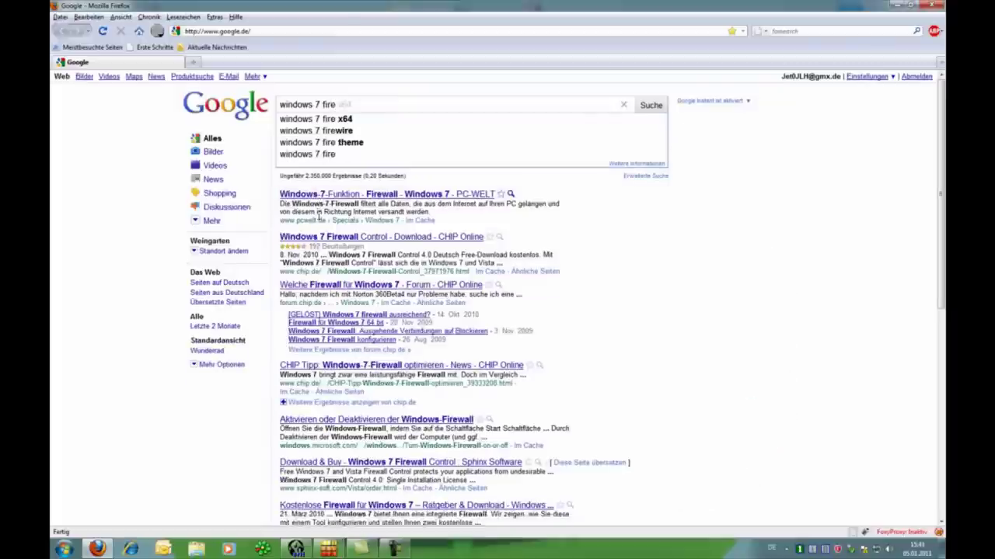
type("w")
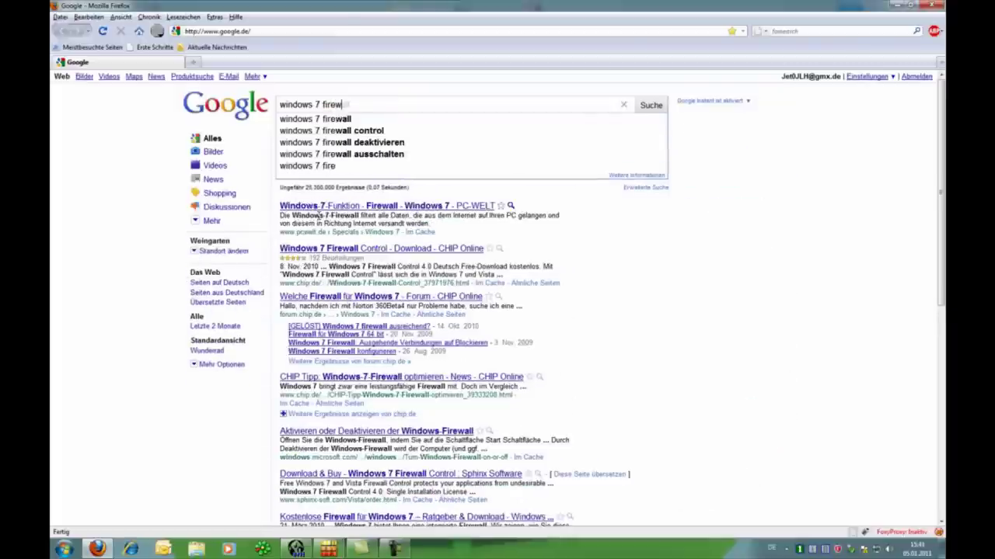
key("Down")
key("Down")
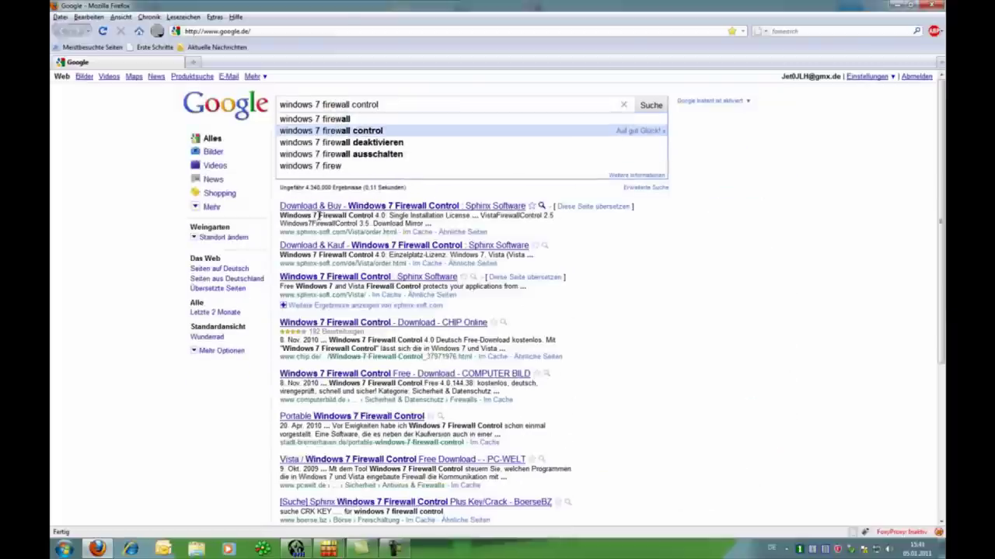
key("Return")
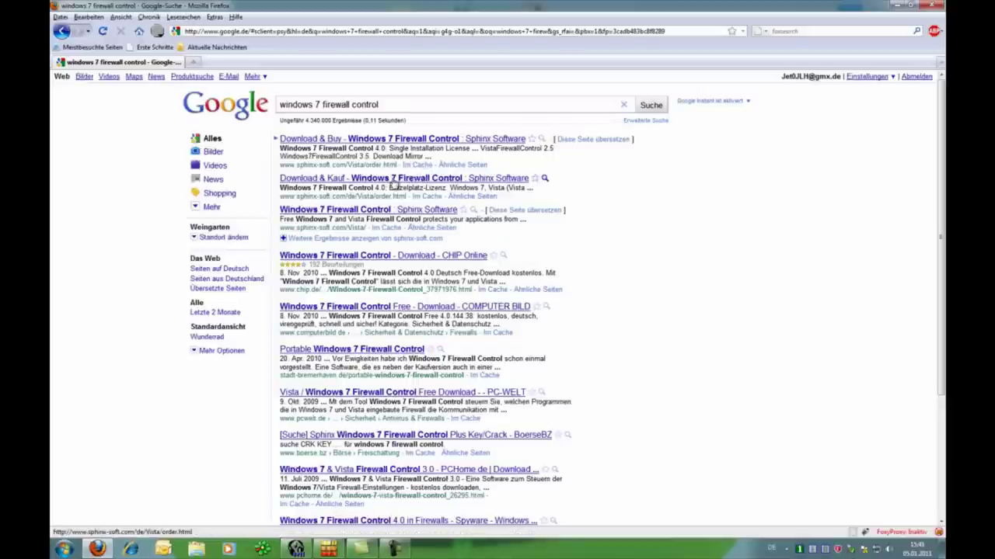
Request the Windows 7 Firewall Control 4.0 installer from its CHIP Online download page and cancel saving the file.
left_click(394, 257)
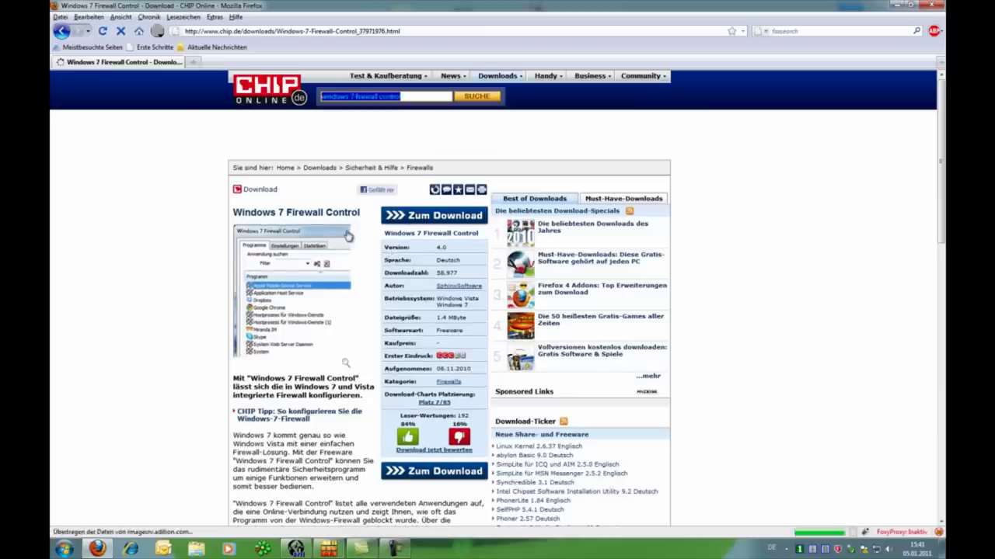
left_click(418, 219)
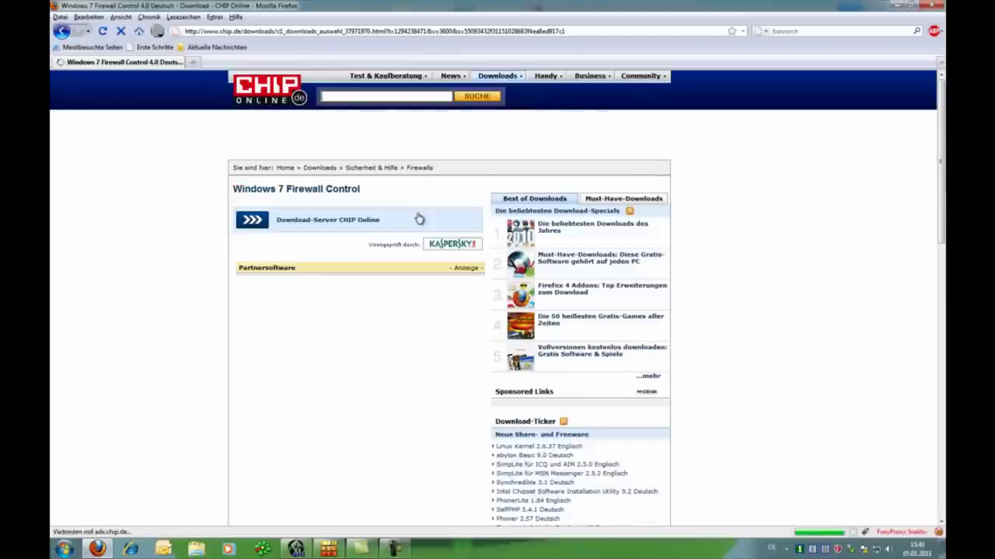
left_click(339, 222)
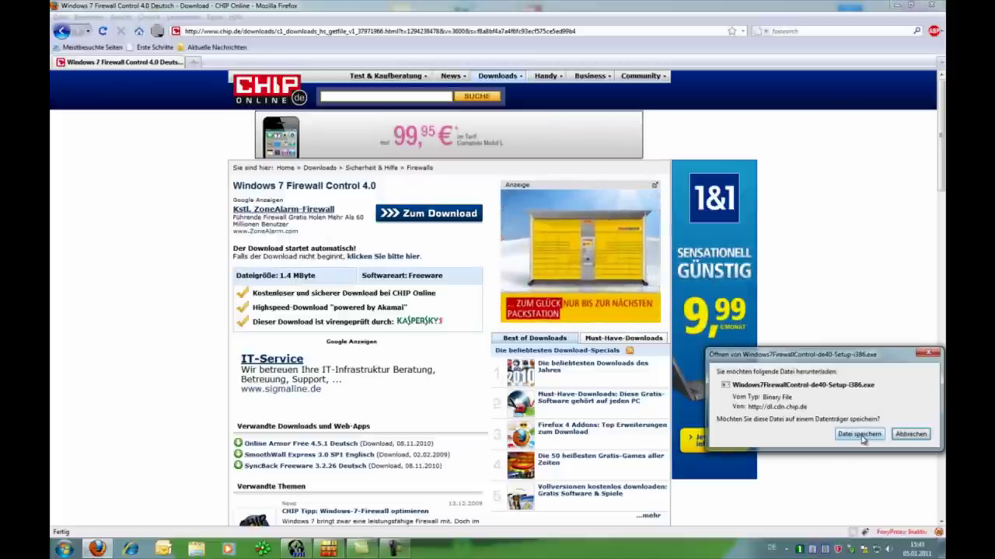
left_click(912, 436)
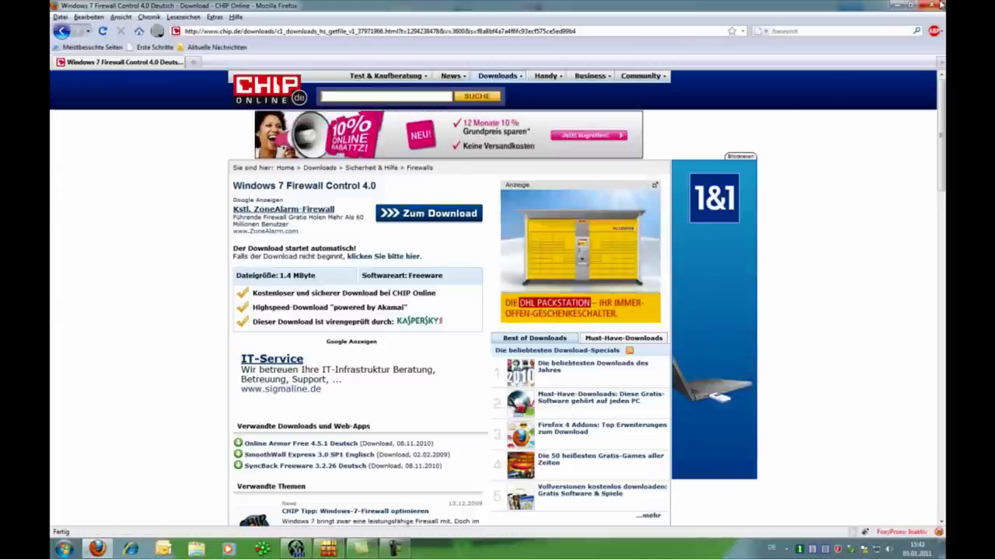
Switch to Windows 7 Firewall Control again and reposition its window on the desktop.
left_click(329, 550)
mouse_move(325, 553)
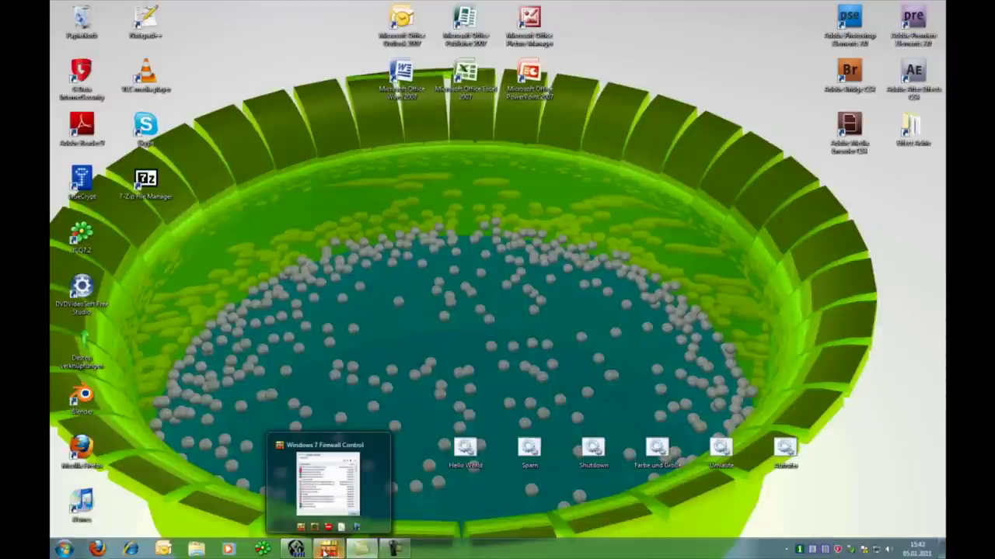
left_click(325, 553)
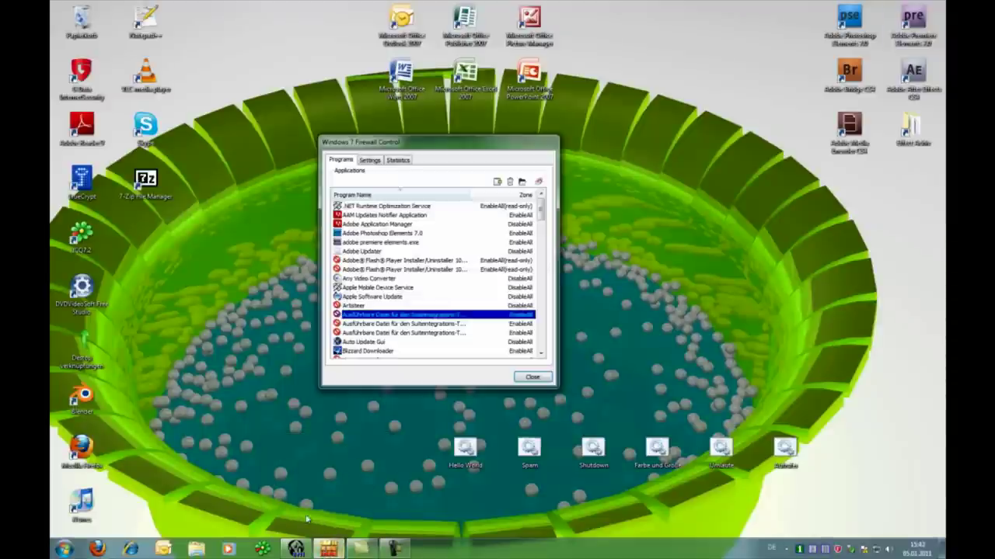
left_click_drag(413, 146, 429, 142)
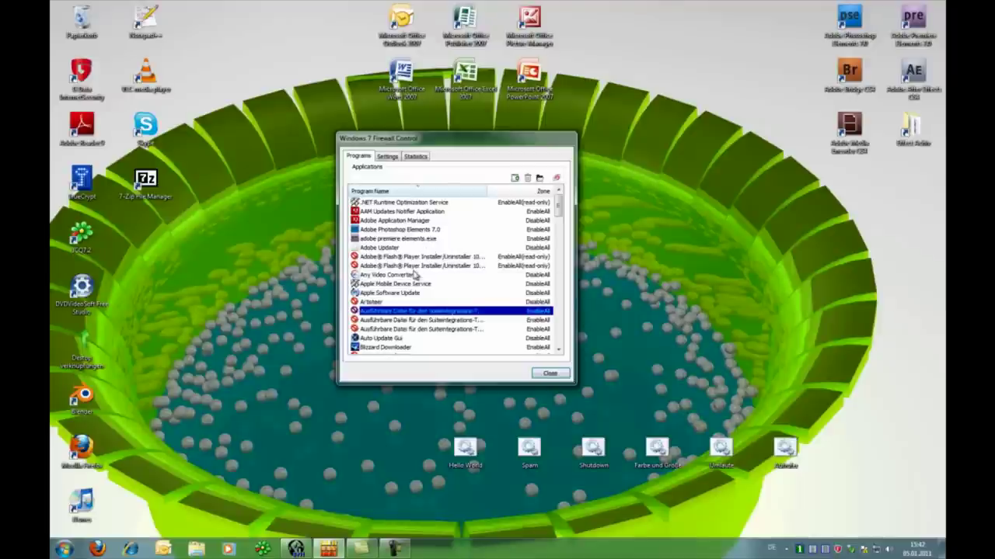
Block Firefox by applying the DisableAll zone to its entry in the program list, and close the firewall window.
scroll(406, 286, "down", 1)
scroll(404, 286, "down", 1)
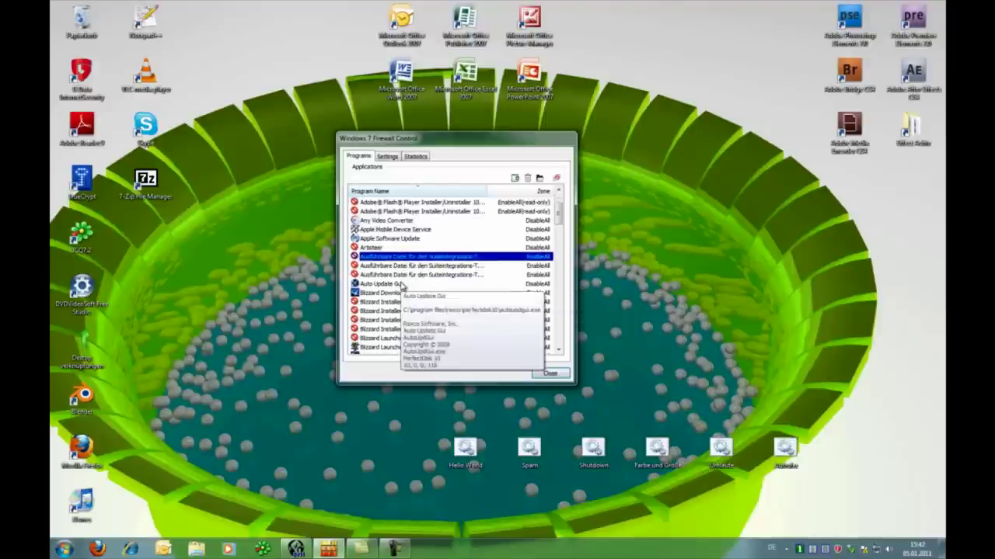
scroll(404, 286, "down", 2)
scroll(404, 283, "down", 2)
scroll(443, 299, "down", 2)
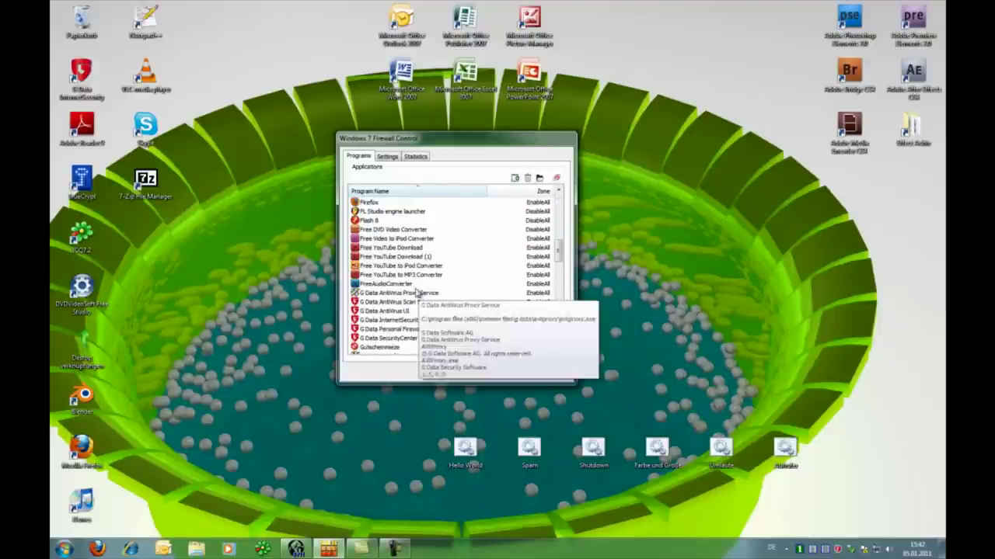
left_click(377, 203)
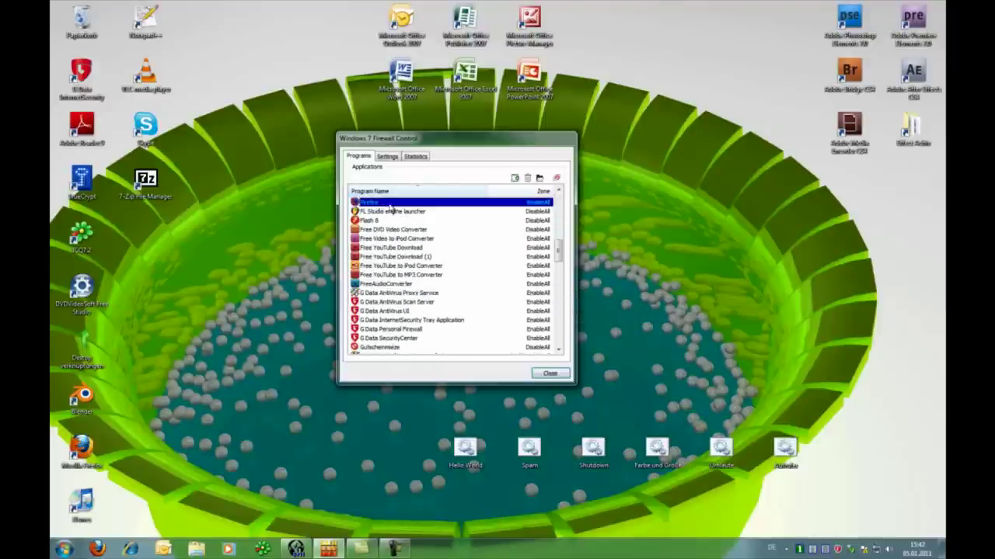
double_click(393, 205)
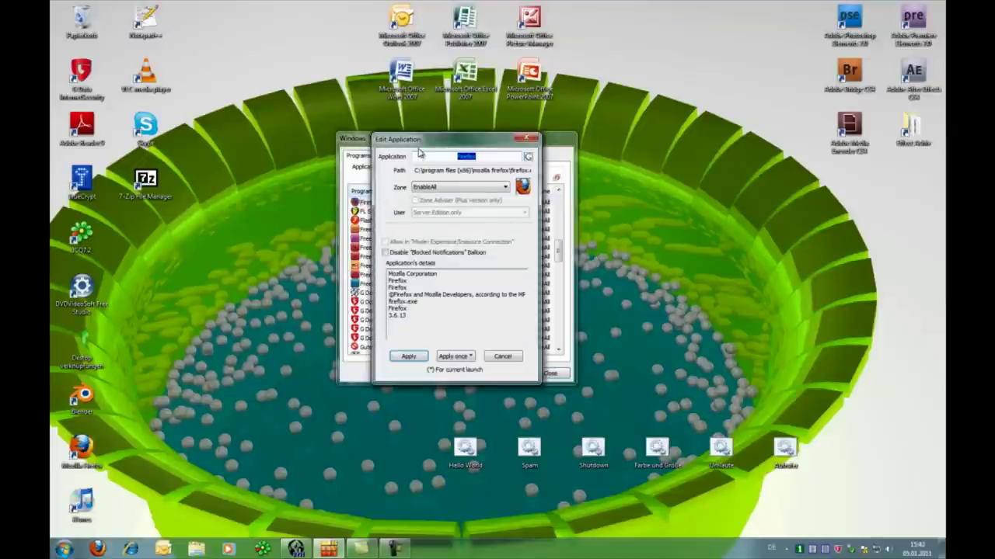
left_click(445, 190)
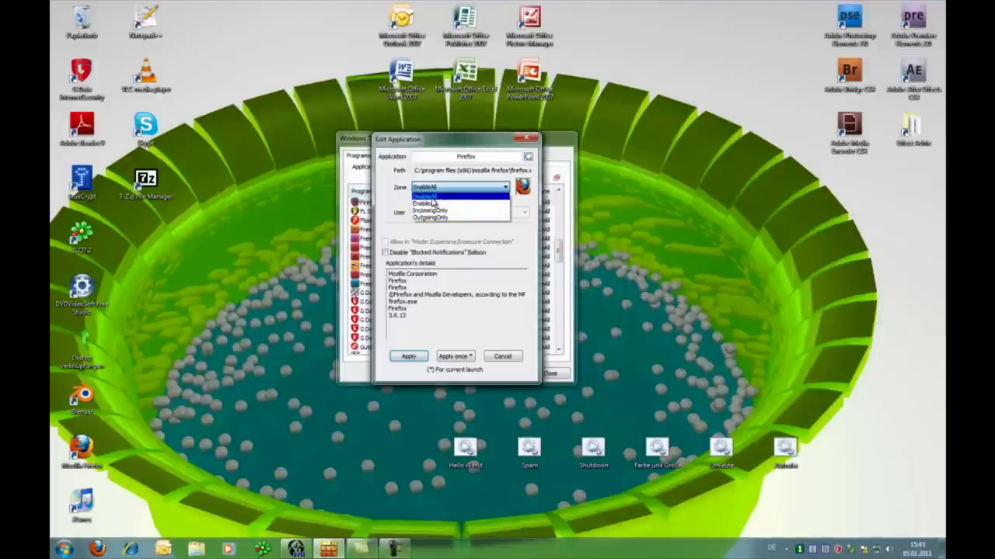
left_click(432, 198)
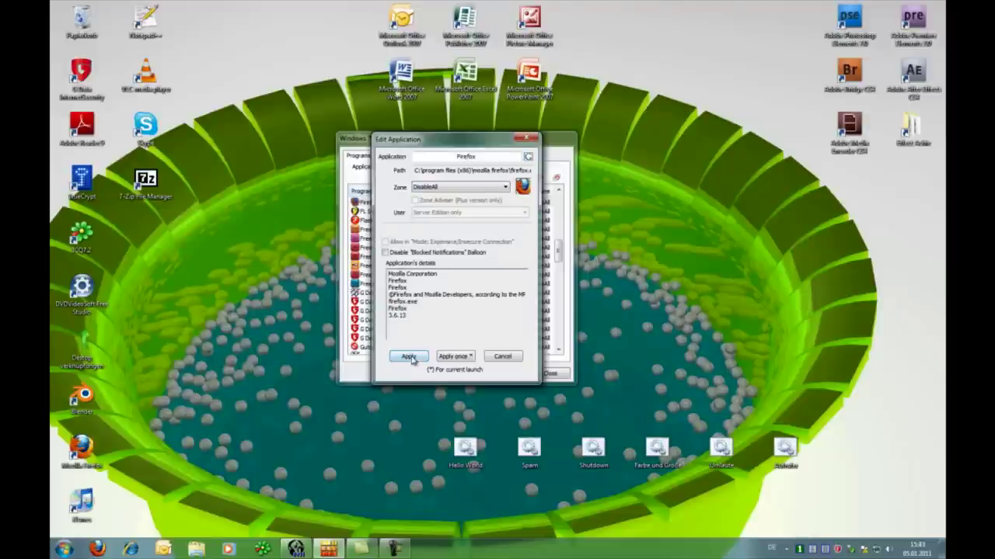
left_click(409, 357)
left_click(551, 374)
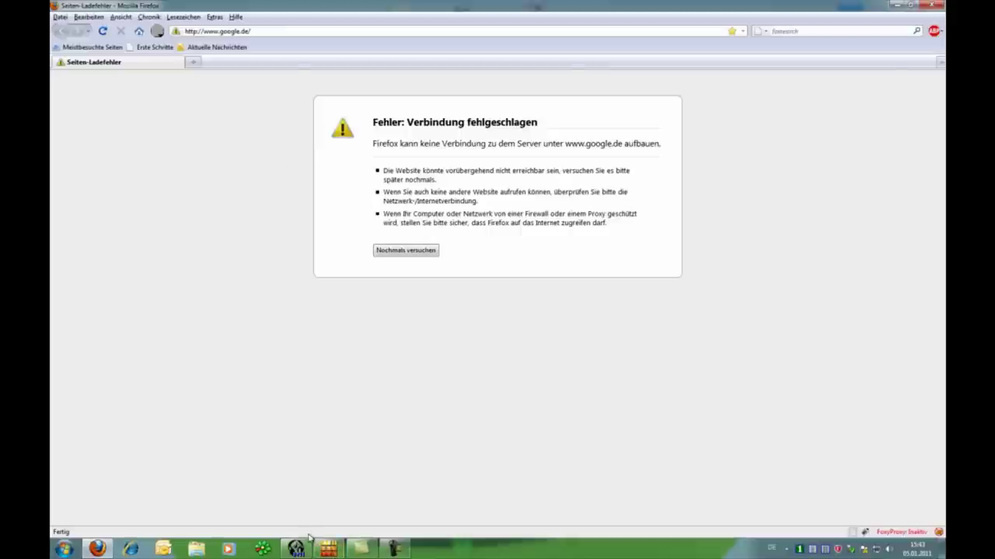
Return to Windows 7 Firewall Control, dismiss the colour scheme prompt, and delete the Firefox entry from the program list.
left_click(328, 548)
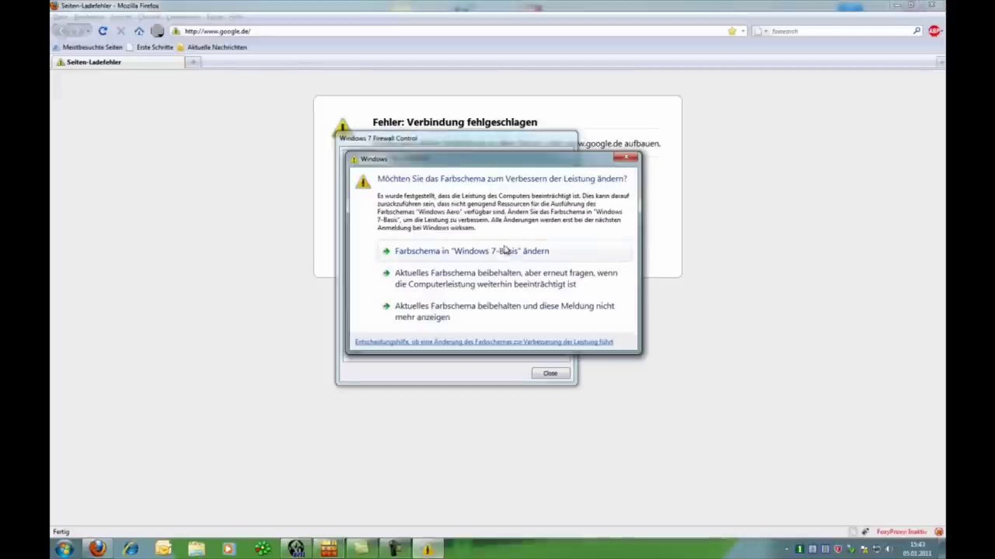
left_click(626, 158)
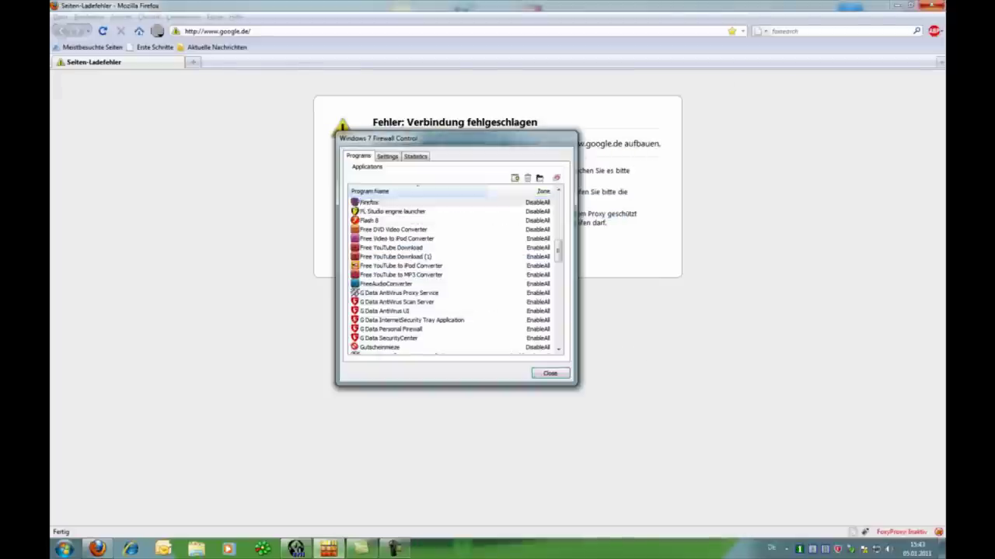
key("Delete")
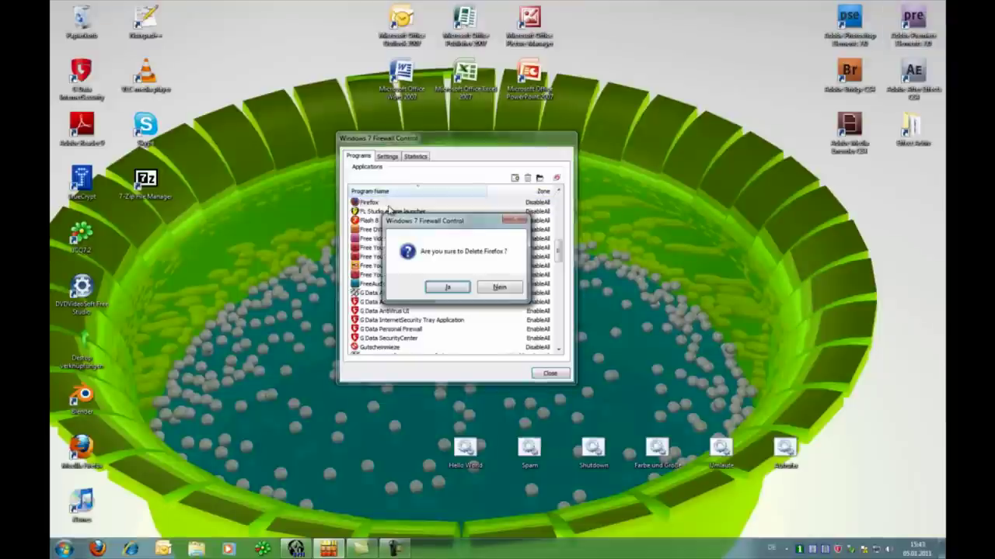
left_click(450, 287)
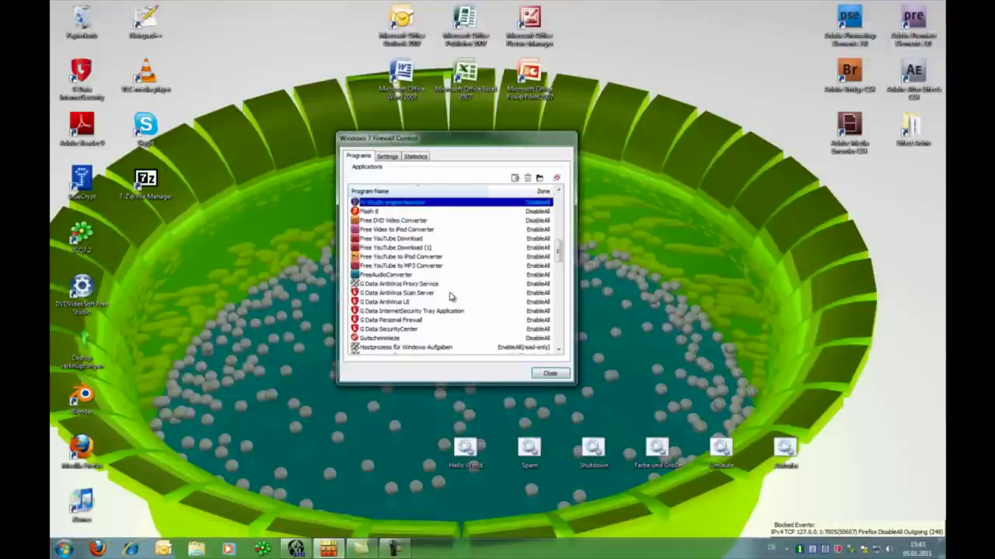
left_click(548, 374)
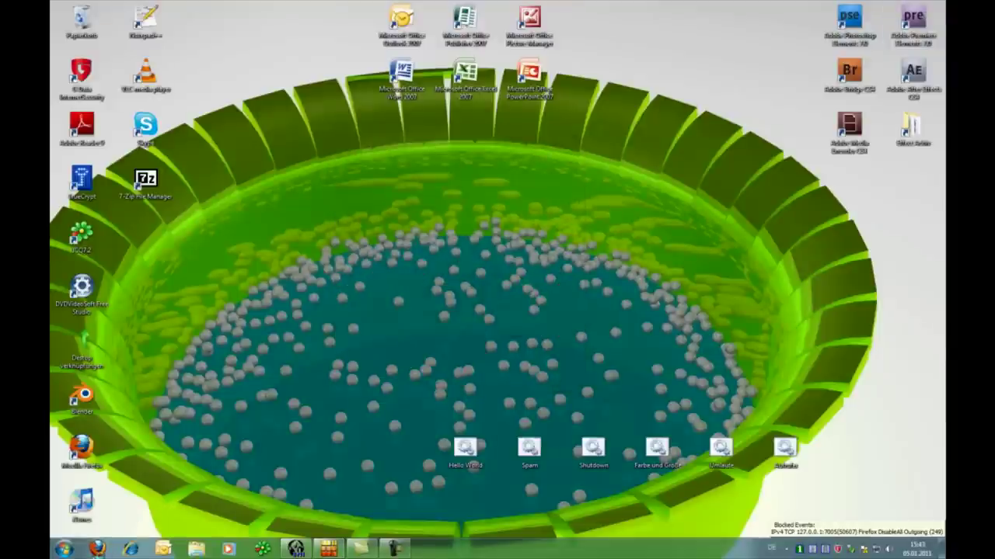
Launch Firefox, apply the EnableAll zone in its firewall application prompt, and retry loading the Google page.
left_click(97, 549)
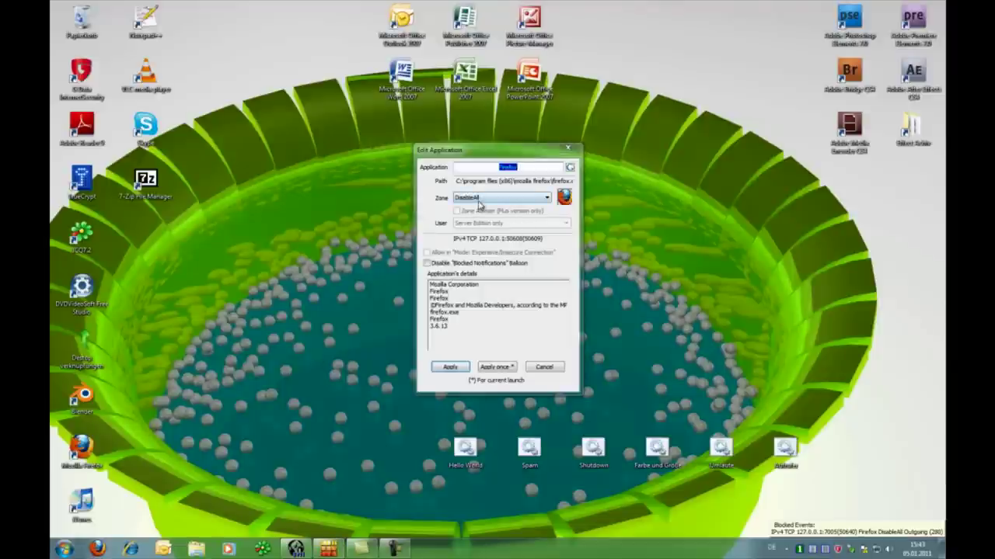
key("Return")
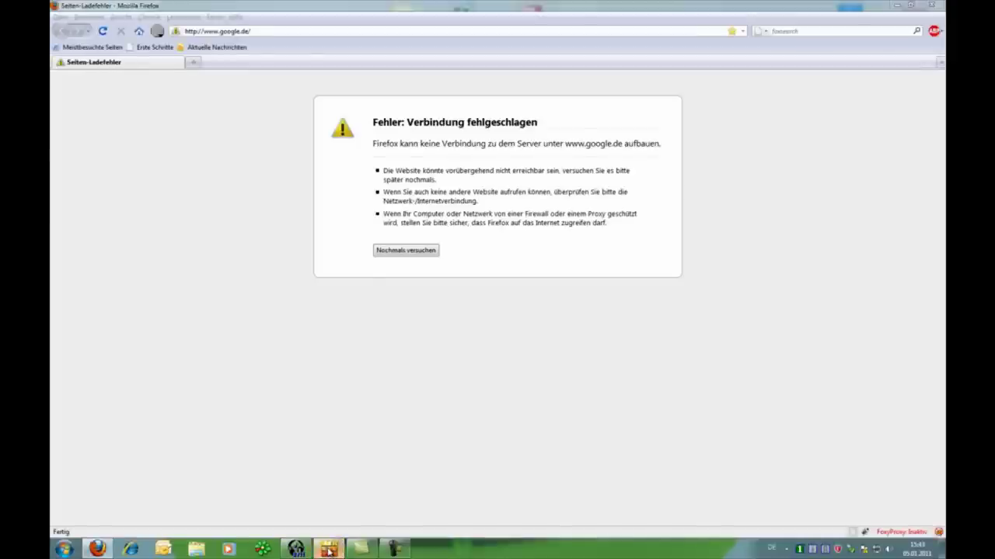
left_click(329, 550)
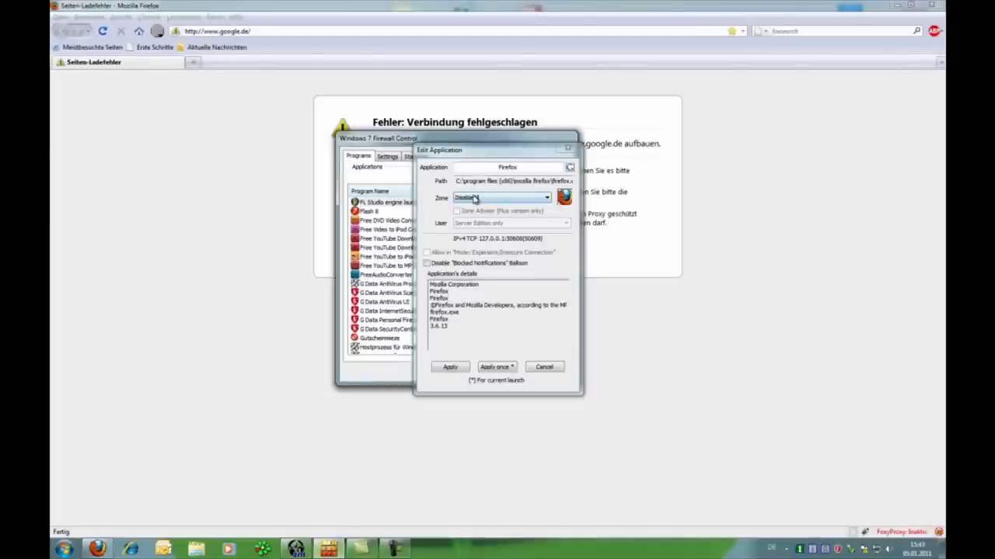
left_click(474, 199)
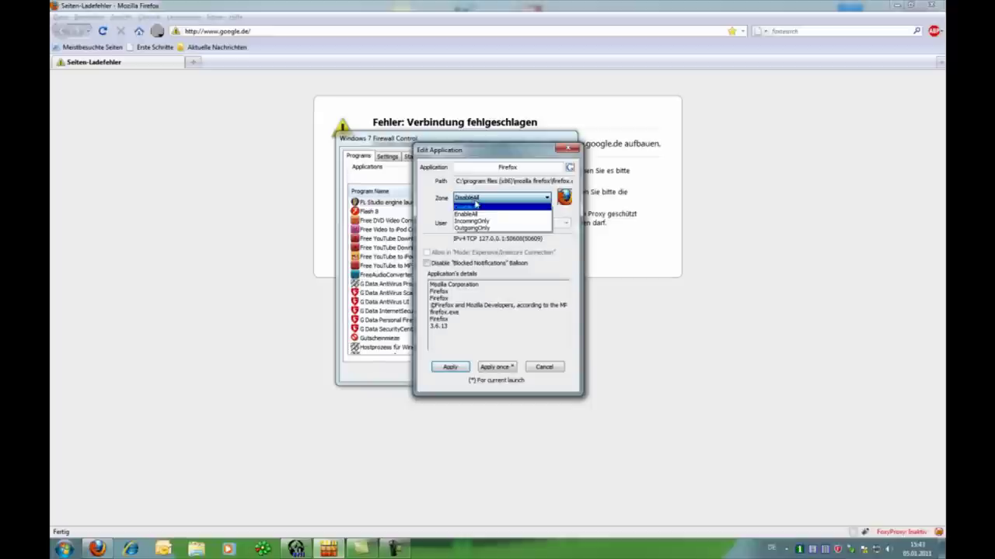
left_click(475, 215)
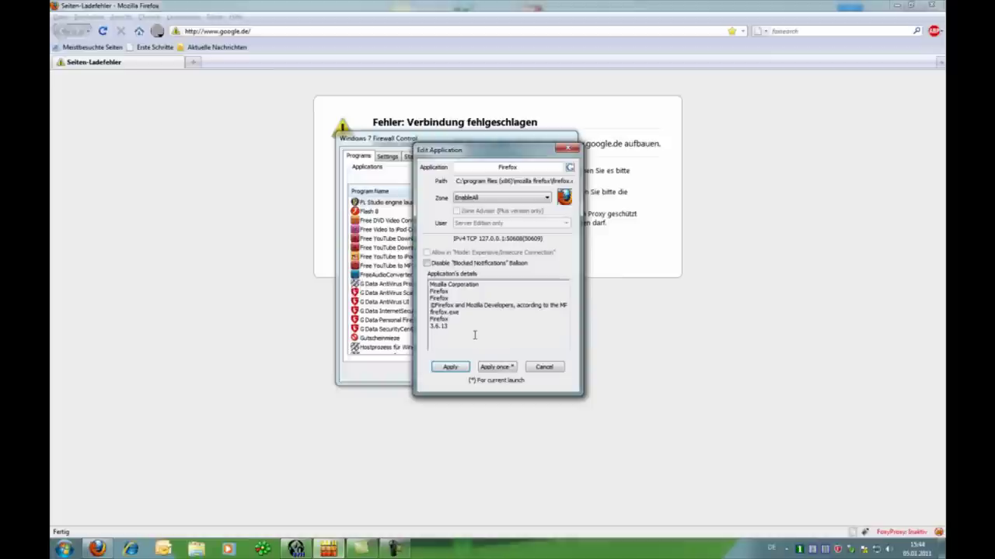
left_click(449, 368)
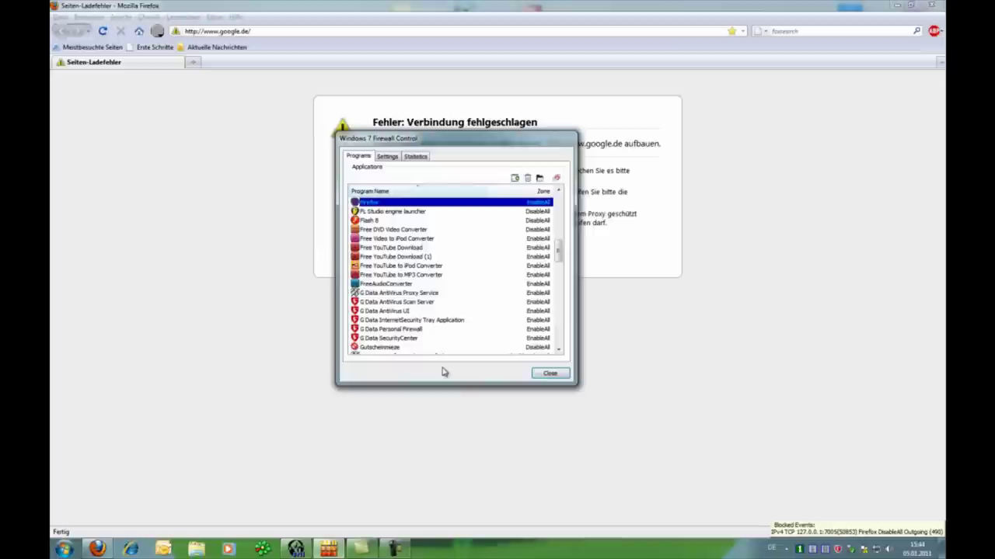
left_click(550, 374)
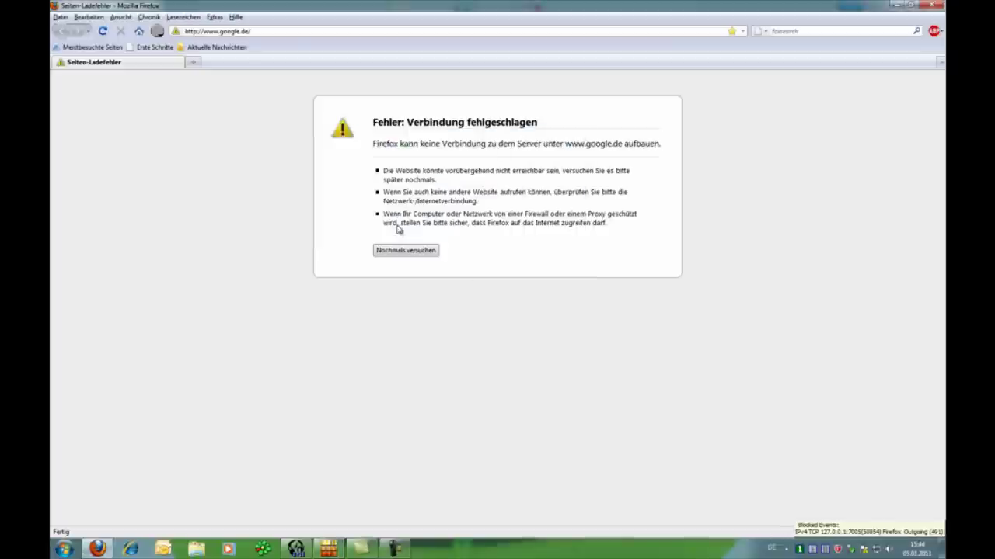
left_click(404, 253)
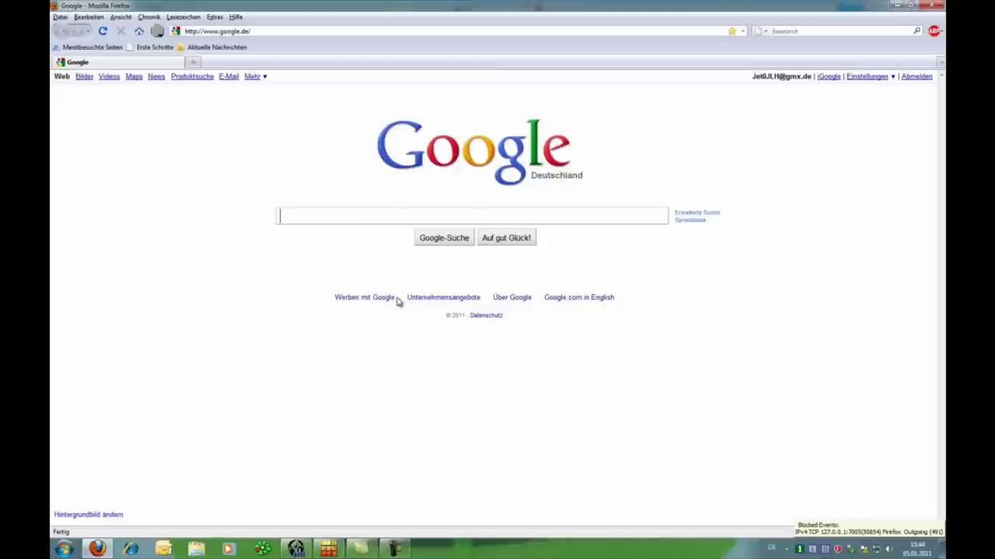